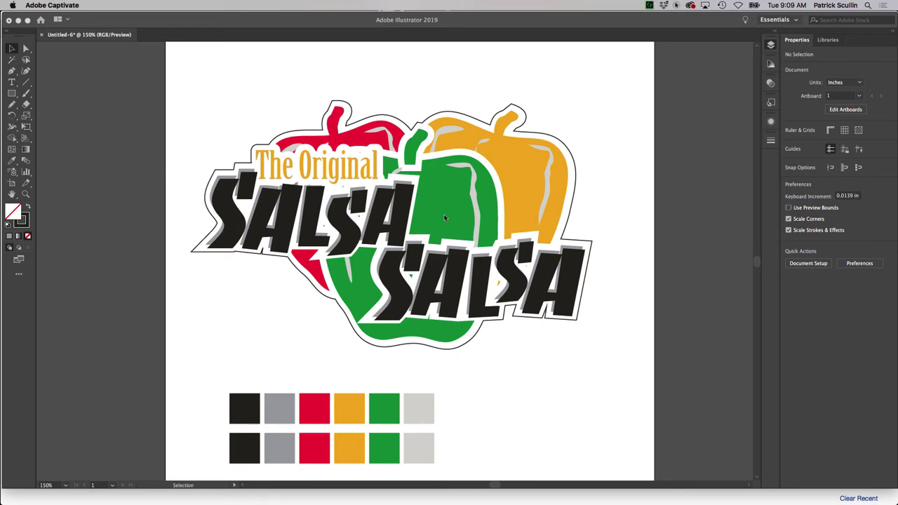
Bring the Salsa logo document forward and choose File > Print, which raises the invalid PPD alert
left_click(104, 20)
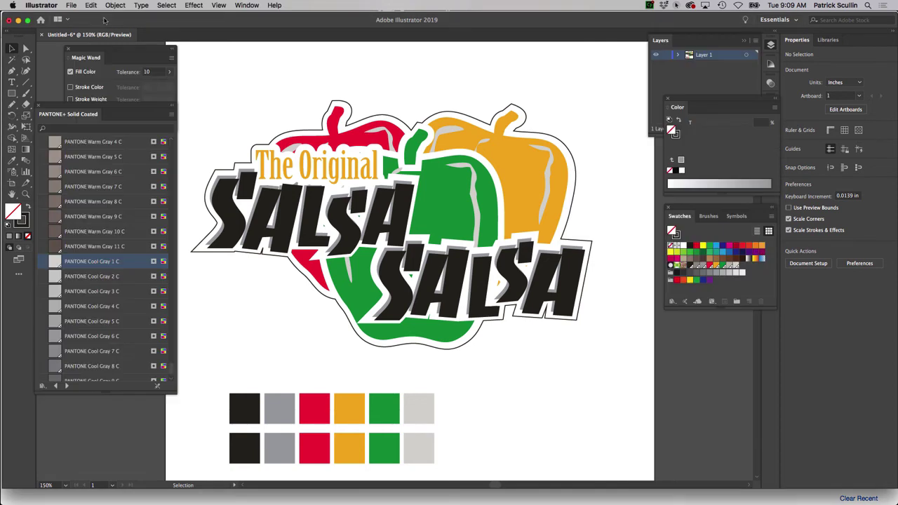
left_click(70, 4)
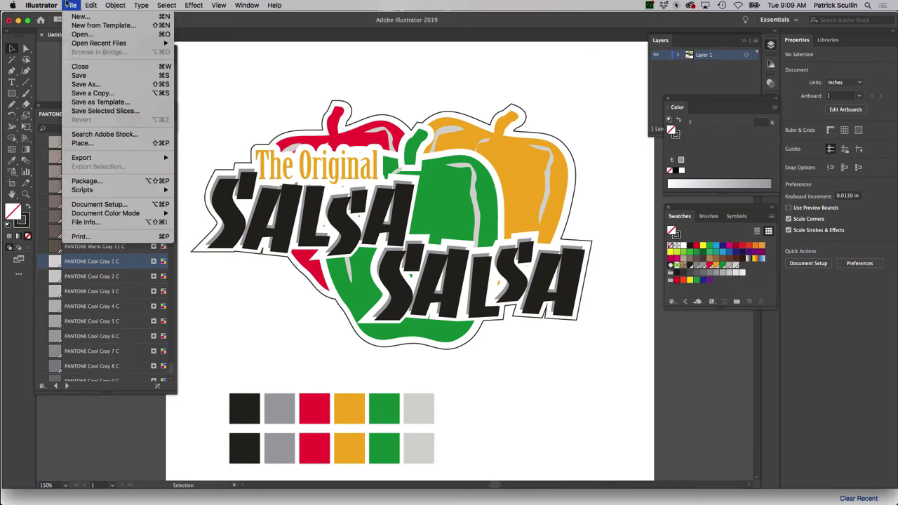
left_click(96, 237)
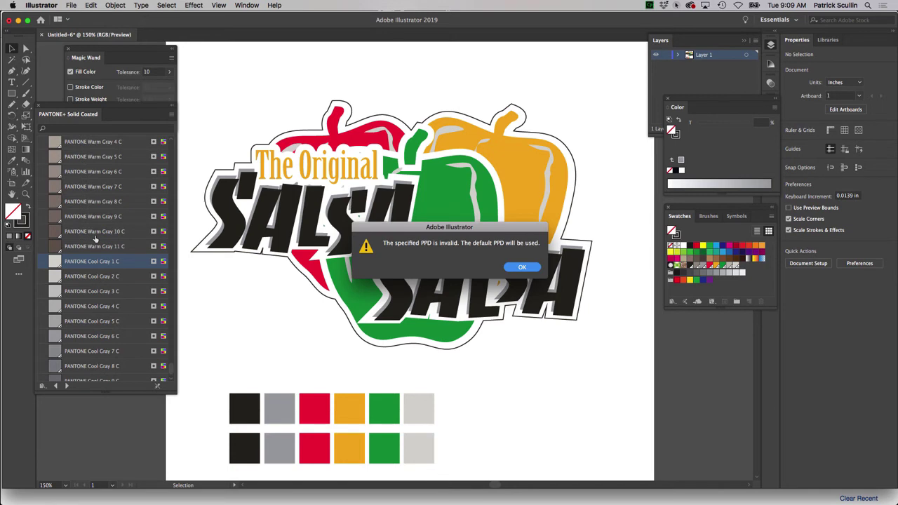
Dismiss the PPD alert, keep Adobe PostScript® File as the printer, and show Marks and Bleed
left_click(523, 268)
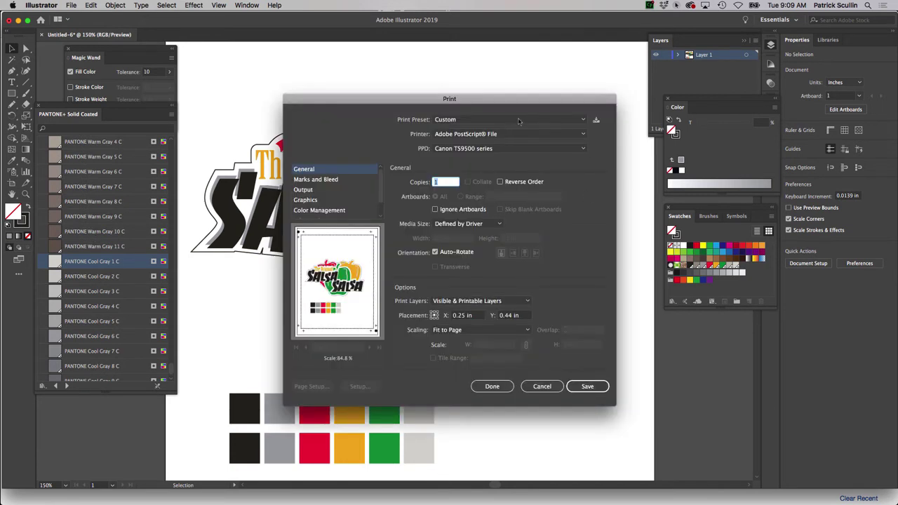
left_click_drag(499, 104, 437, 74)
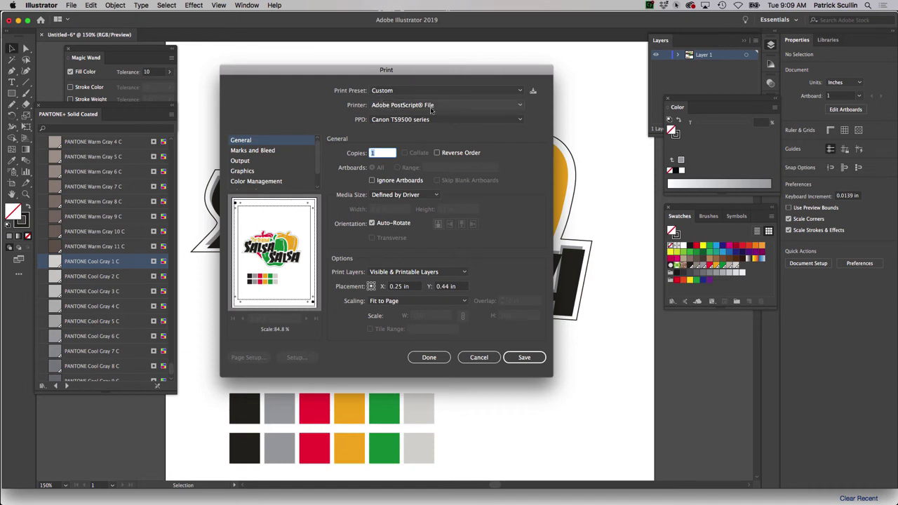
left_click(389, 106)
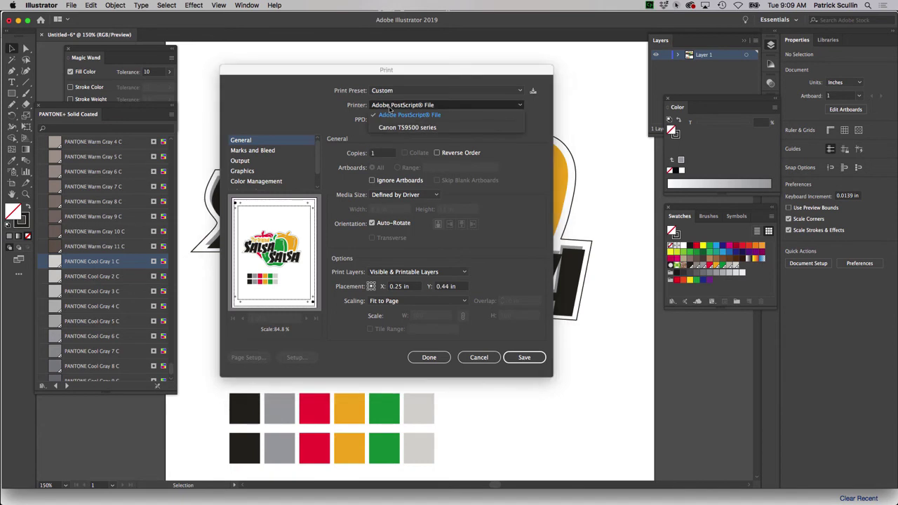
left_click(446, 116)
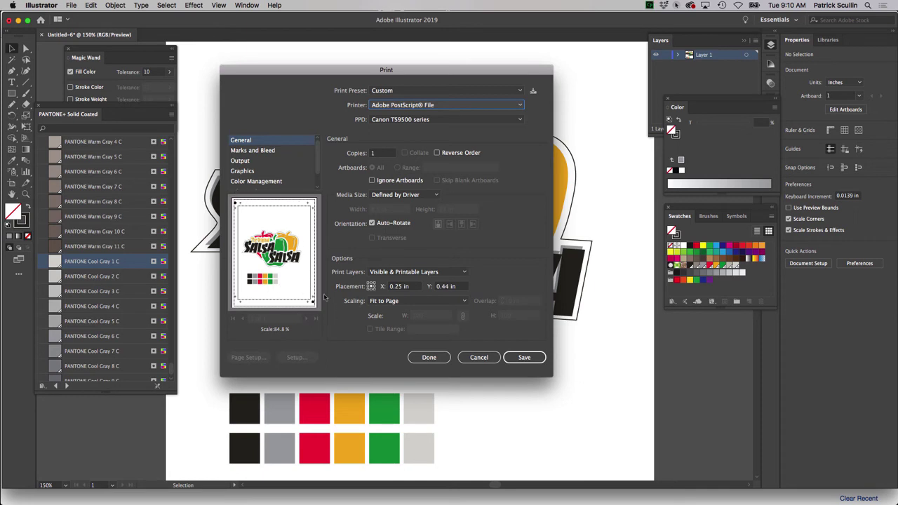
left_click(278, 154)
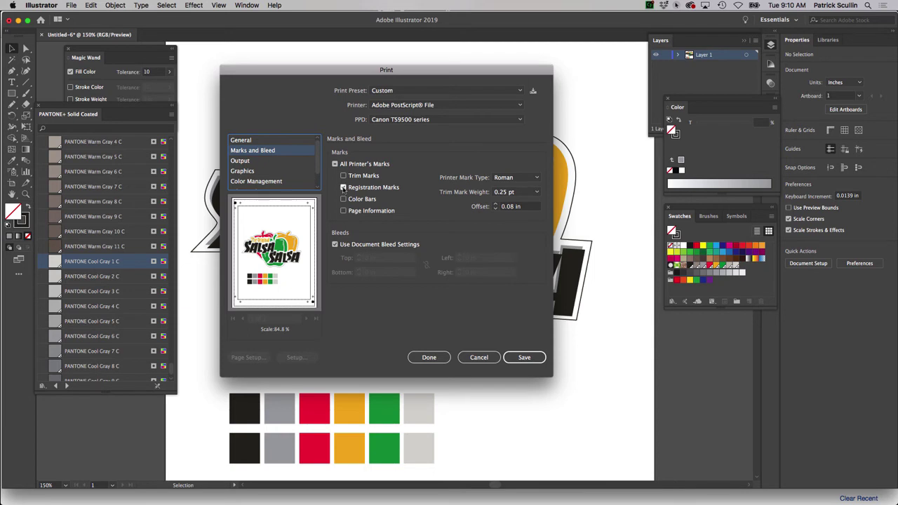
Set Output mode to Separations (Host-Based) and review the six PANTONE plates in the Document Ink list
left_click(259, 162)
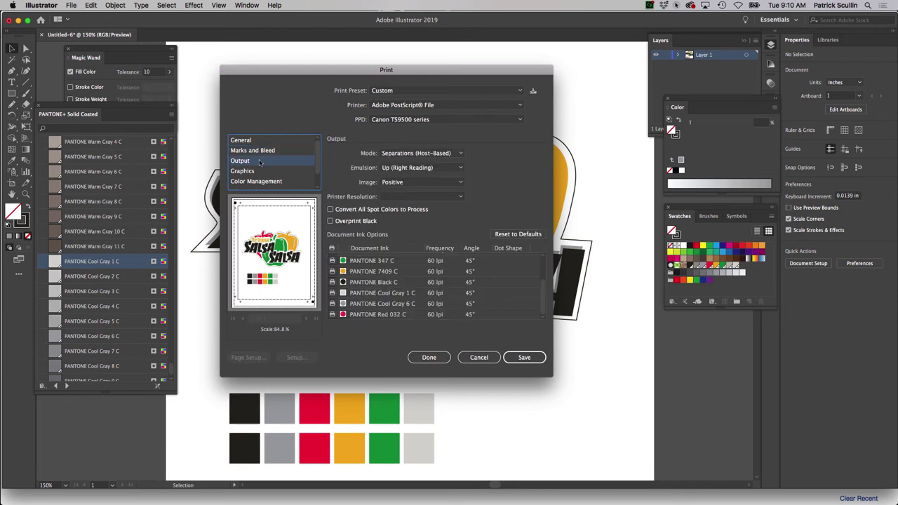
left_click(435, 156)
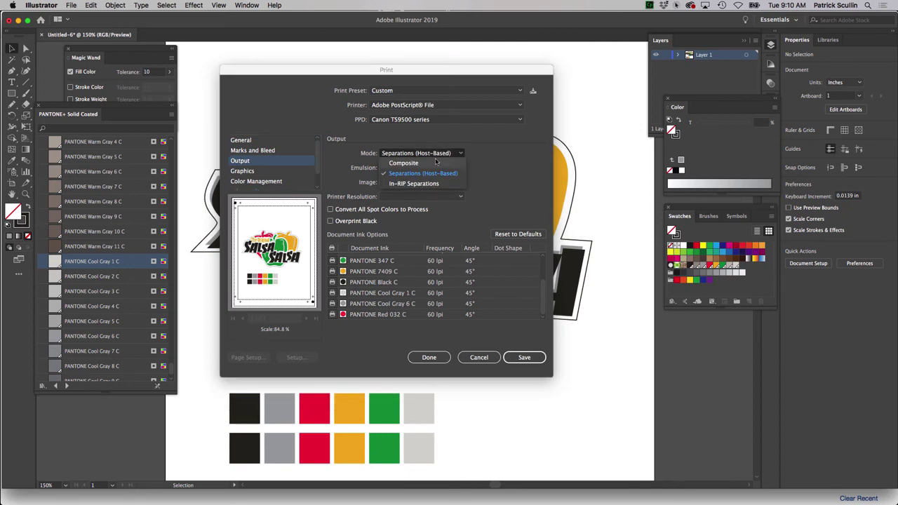
left_click(435, 161)
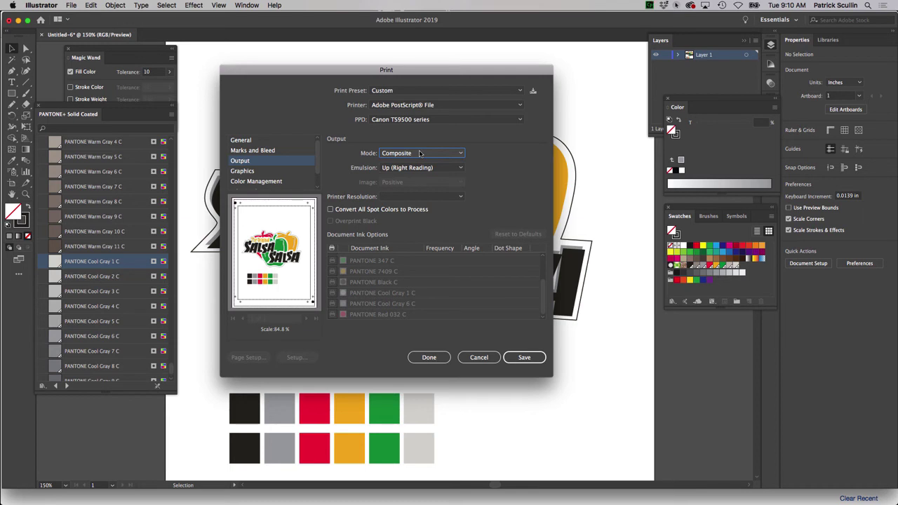
left_click(419, 153)
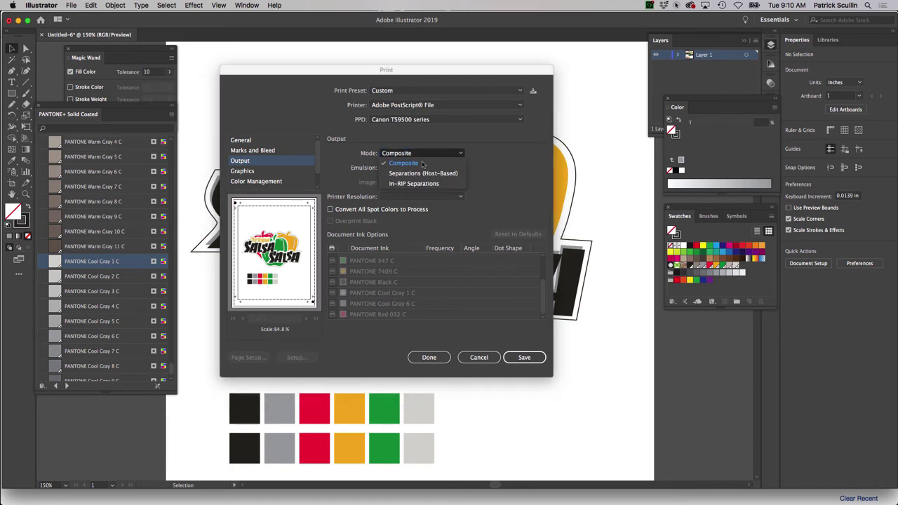
left_click(423, 174)
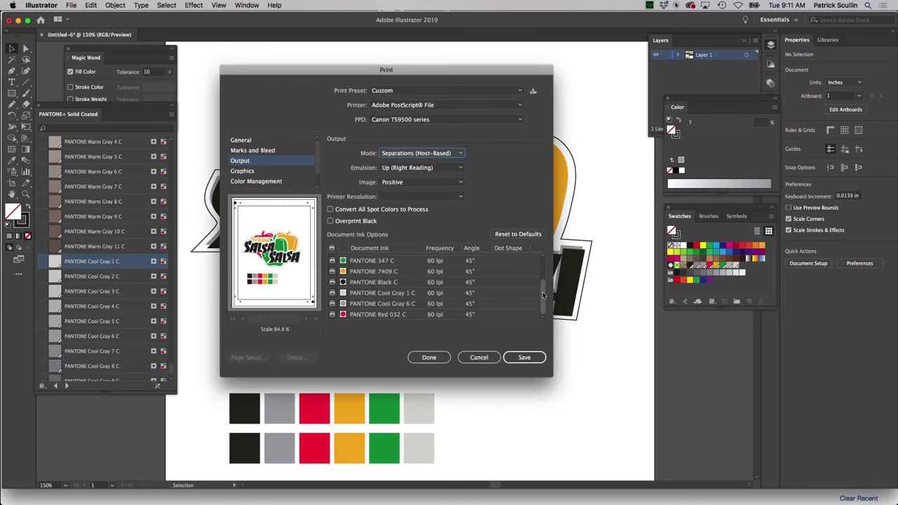
mouse_move(541, 292)
left_mouse_down()
mouse_move(543, 268)
mouse_move(543, 306)
mouse_move(542, 265)
mouse_move(543, 309)
mouse_move(545, 264)
mouse_move(543, 300)
left_mouse_up()
scroll(544, 302, "up", 2)
scroll(545, 302, "up", 3)
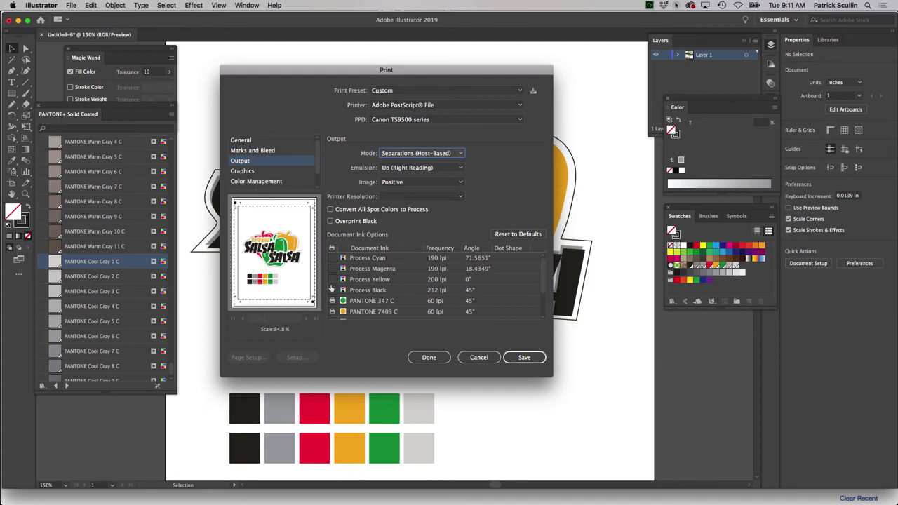
left_click_drag(545, 288, 543, 314)
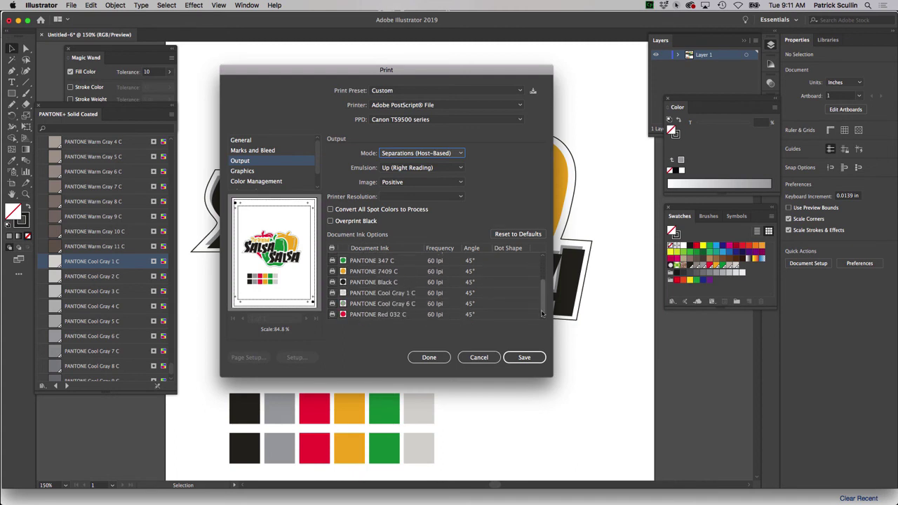
Print the separations to a PostScript file named Salsa.ps in the Desktop folder
left_click(522, 357)
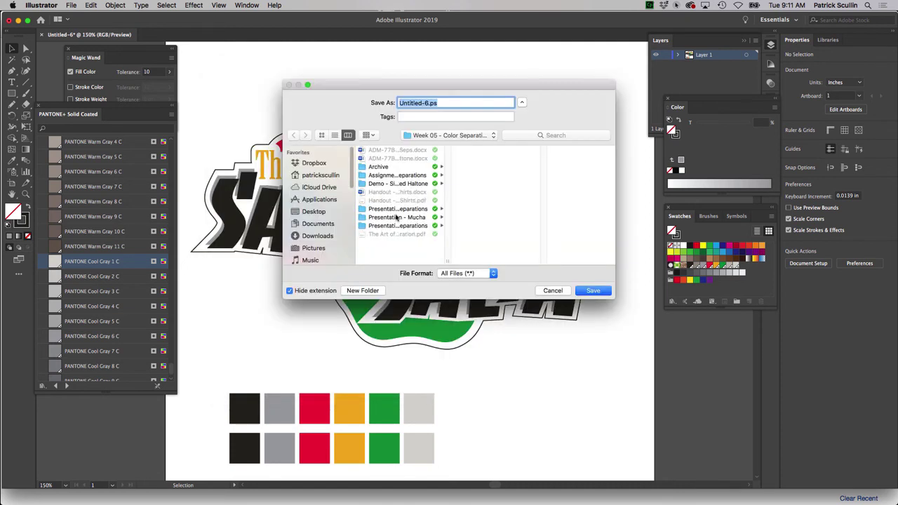
left_click(323, 213)
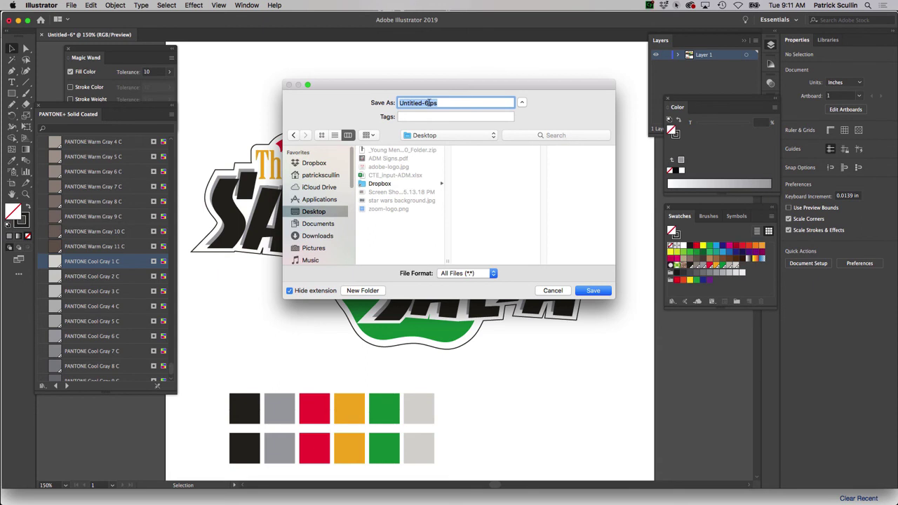
left_click_drag(426, 102, 372, 96)
type("z")
type("Salsa.")
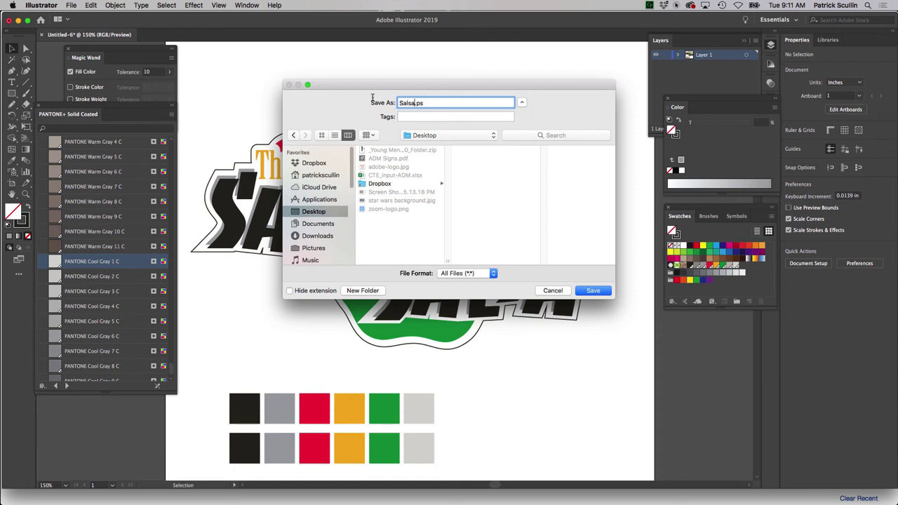
left_click(594, 290)
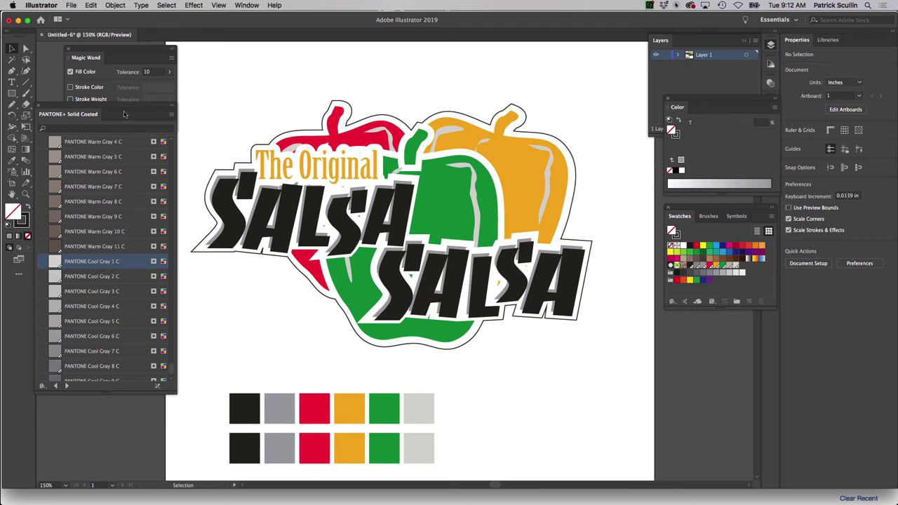
mouse_move(5, 70)
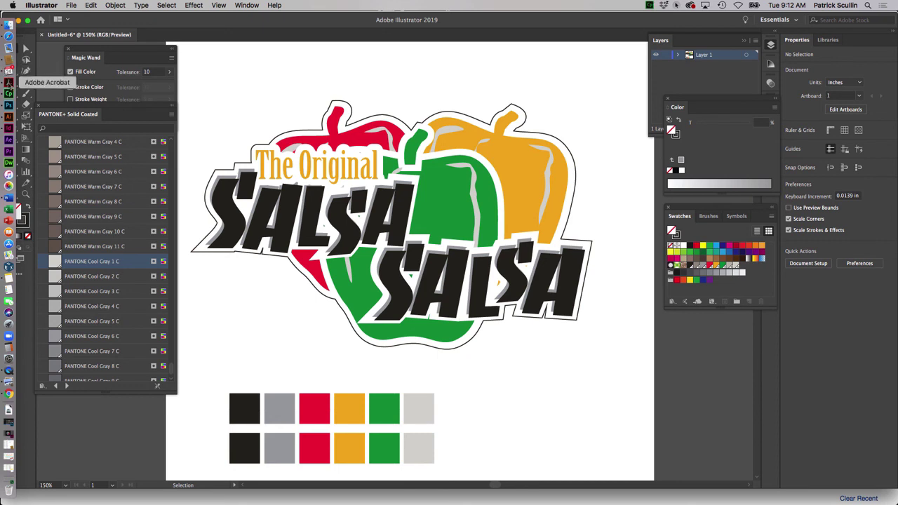
In Acrobat, open Salsa.ps from the Desktop with the file type filter set to All Files
left_click(9, 83)
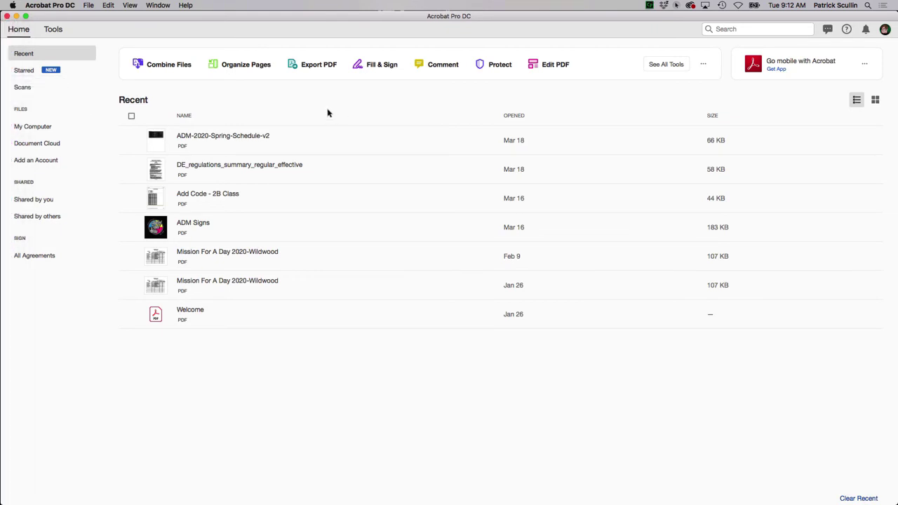
left_click(89, 5)
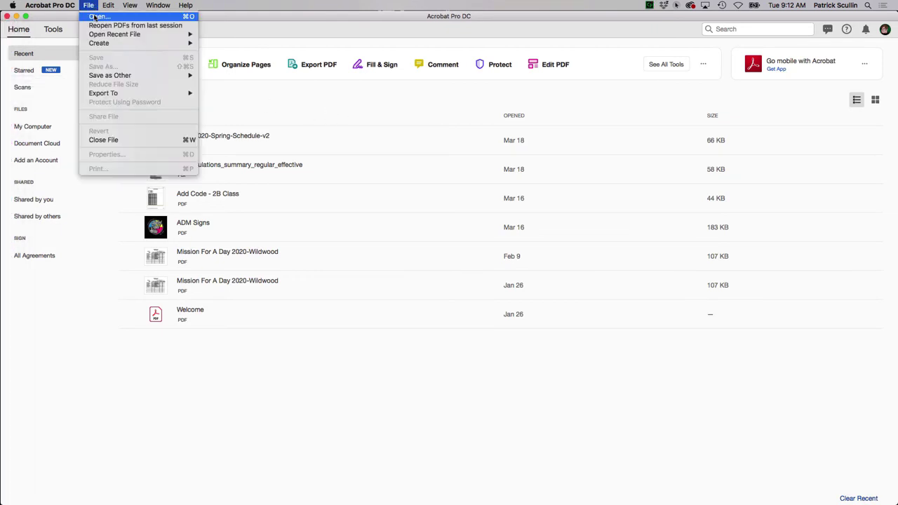
left_click(95, 16)
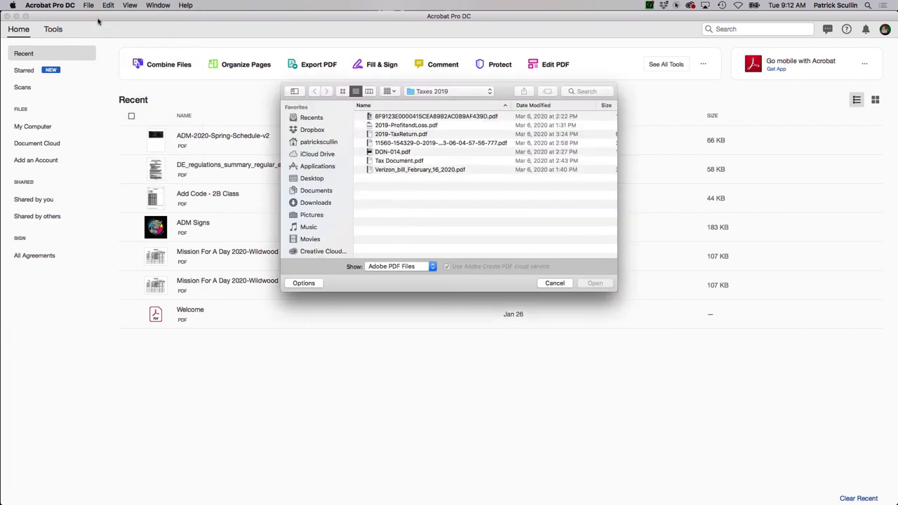
left_click(332, 177)
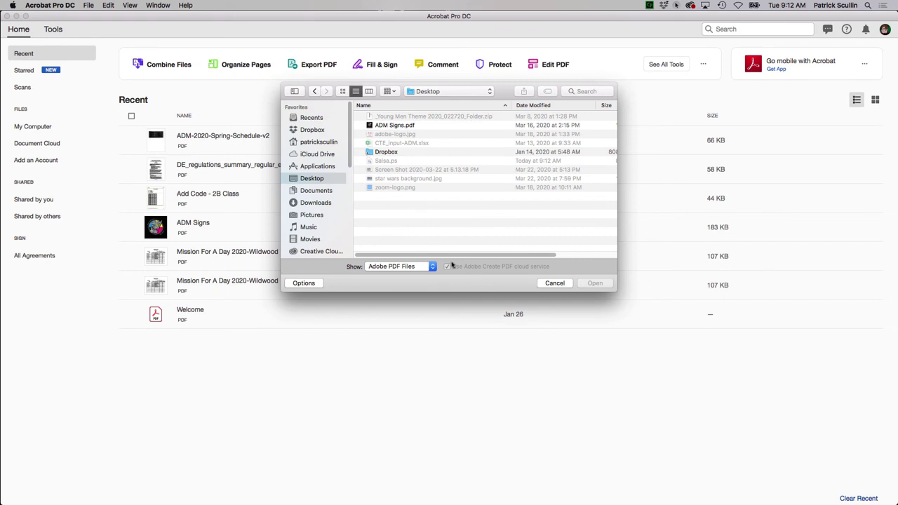
left_click(412, 268)
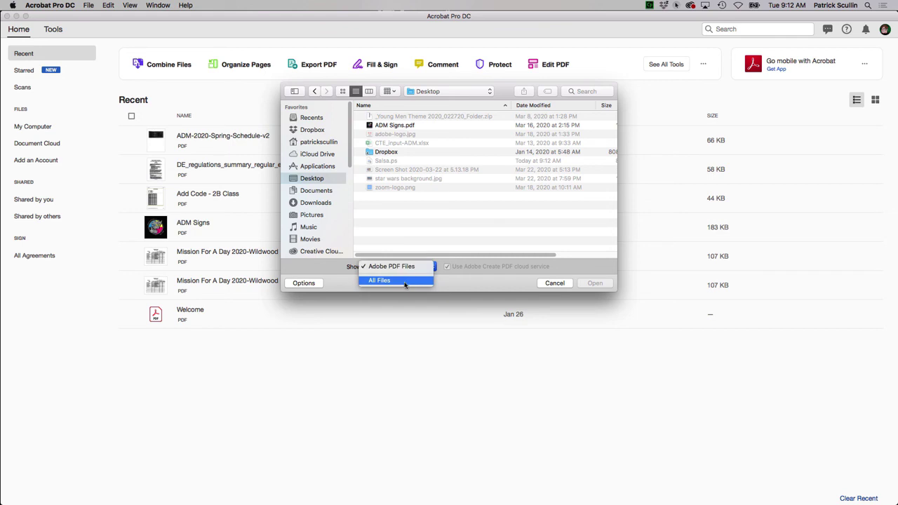
left_click(405, 281)
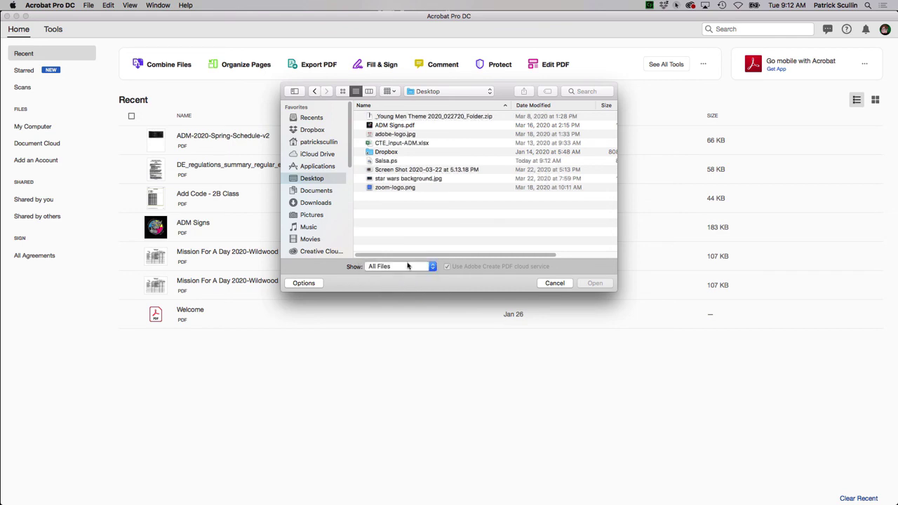
left_click(398, 161)
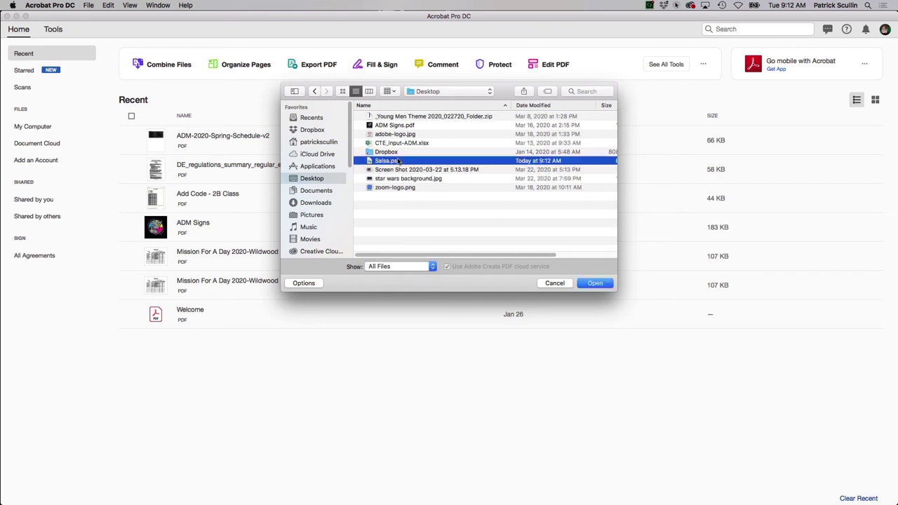
left_click(594, 283)
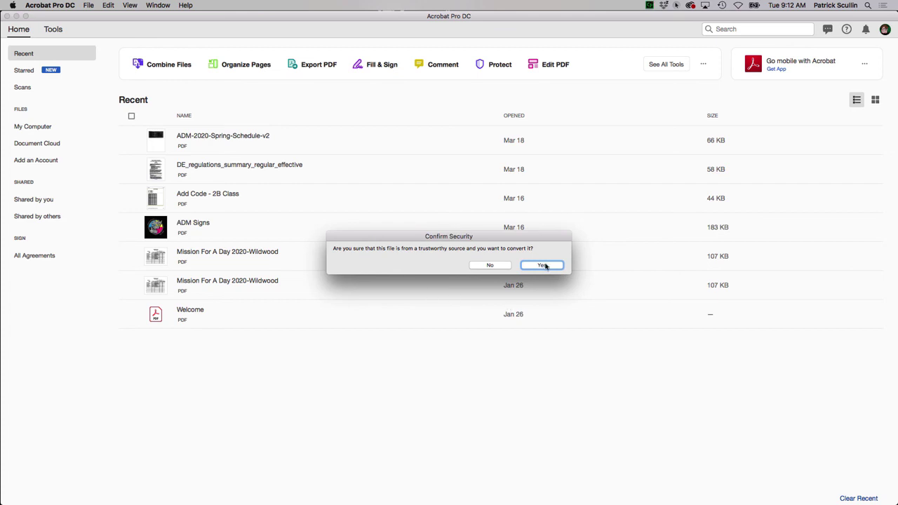
Confirm converting Salsa.ps to PDF and close the Try Adobe Scan popup
left_click(545, 265)
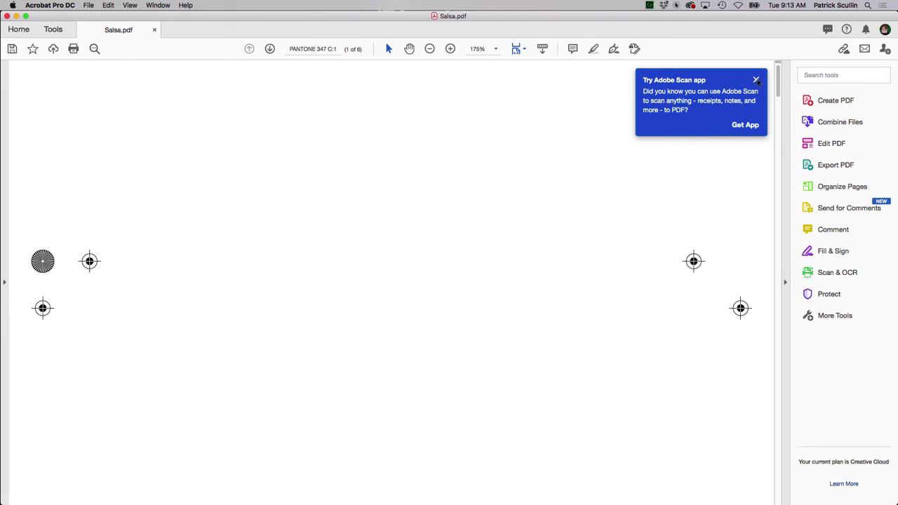
left_click(756, 80)
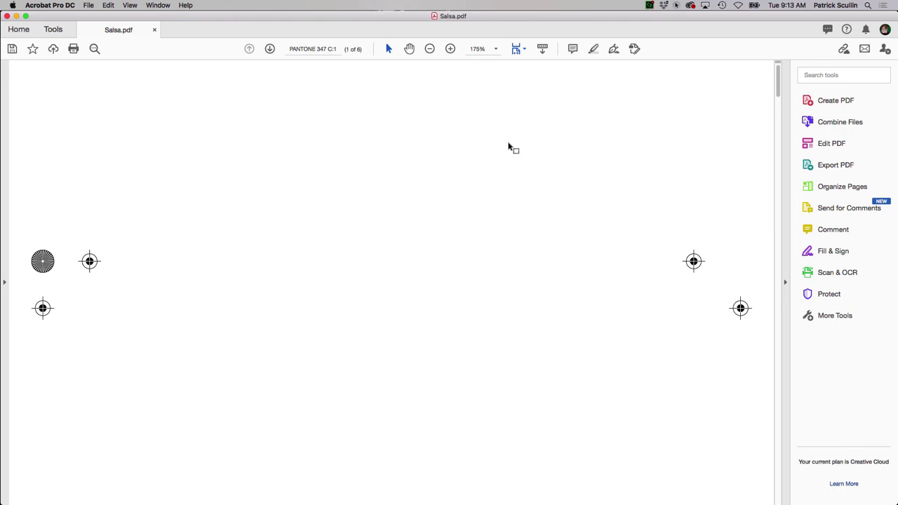
Zoom Salsa.pdf to 100% and move from the PANTONE 347 C plate to the PANTONE 7409 C plate
key("super+minus")
key("super+minus")
key("super+minus")
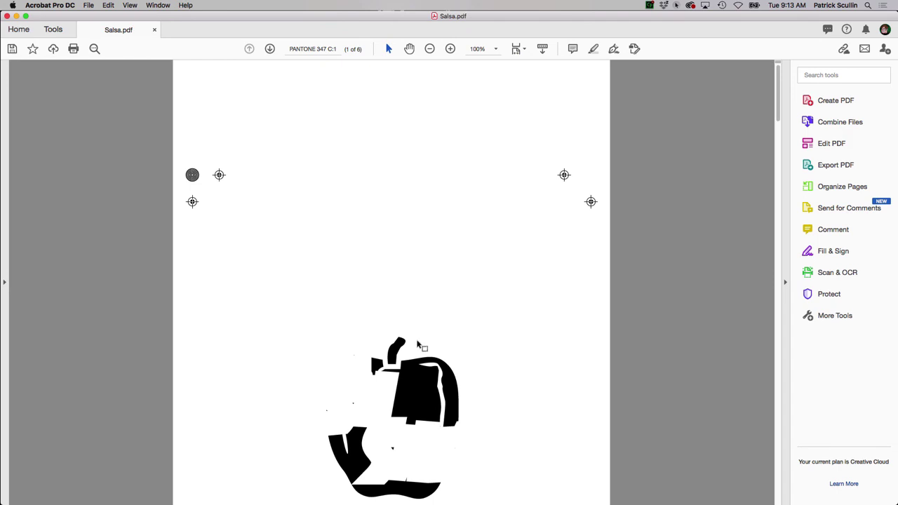
scroll(416, 344, "down", 3)
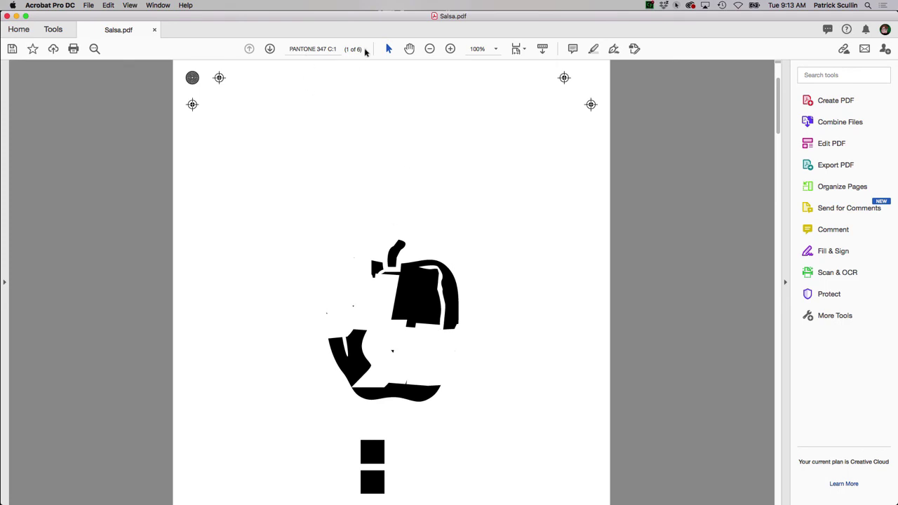
left_click(270, 49)
scroll(395, 277, "down", 6)
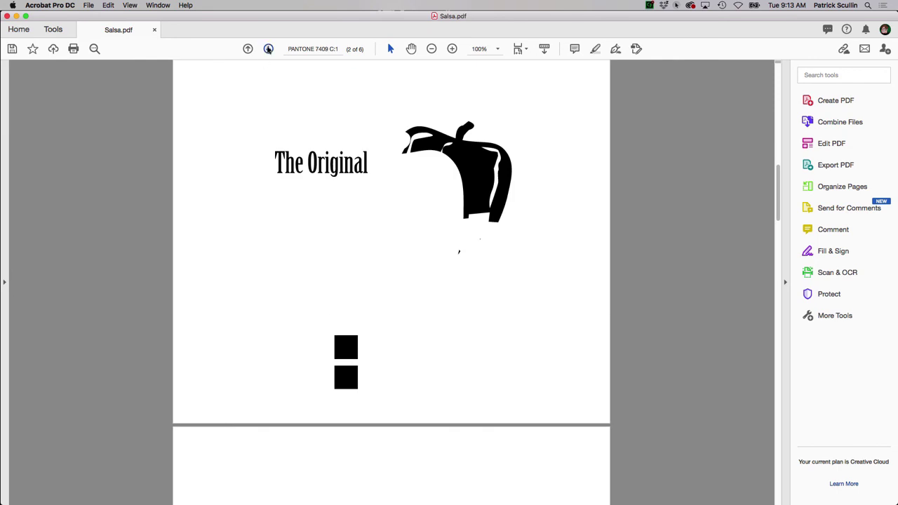
Page through the remaining plates: Cool Gray 1 C, Cool Gray 6 C and Red 032 C
left_click(267, 48)
scroll(441, 250, "down", 10)
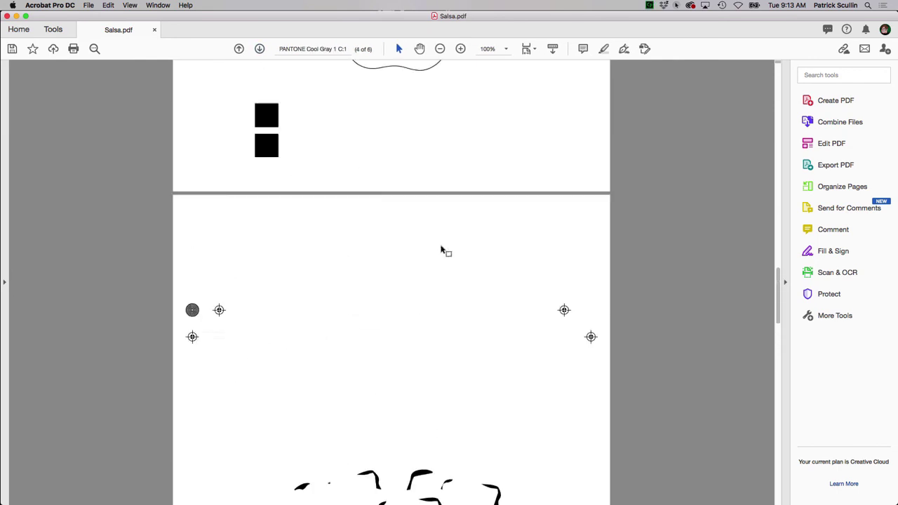
scroll(441, 251, "down", 18)
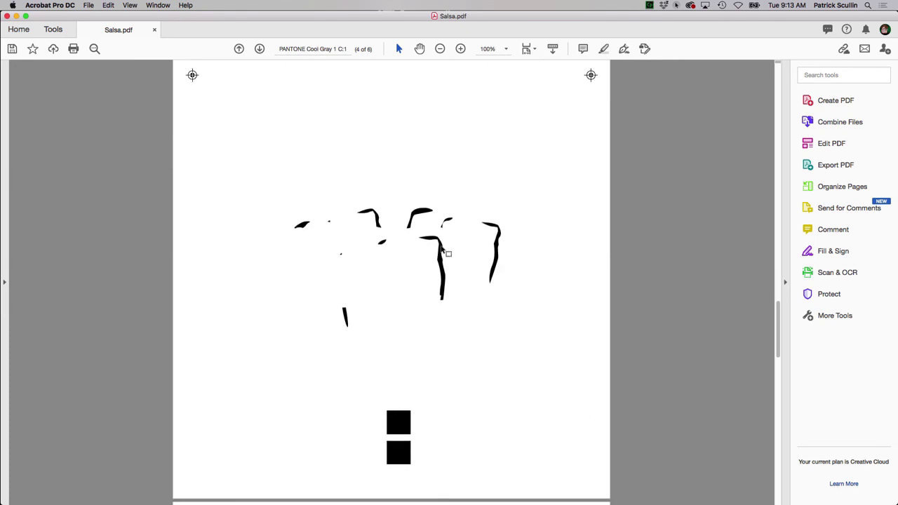
scroll(442, 251, "down", 8)
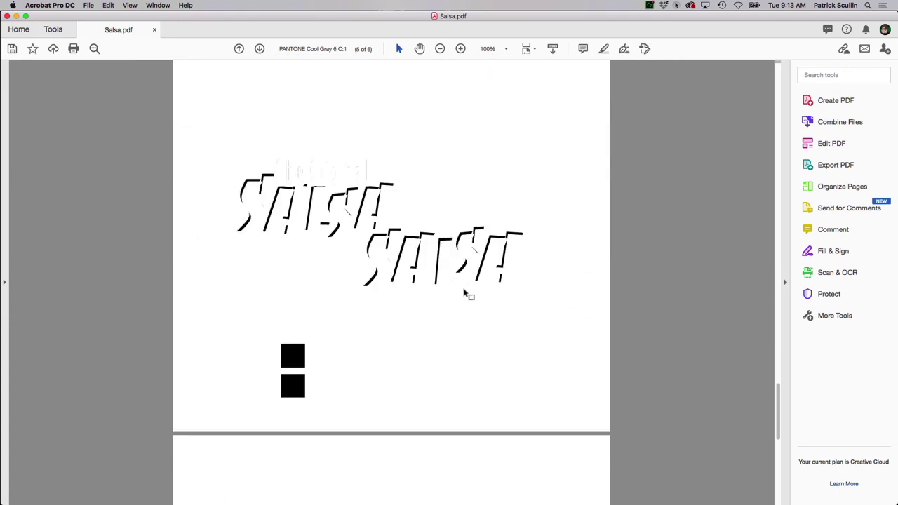
scroll(463, 293, "down", 11)
scroll(464, 294, "down", 2)
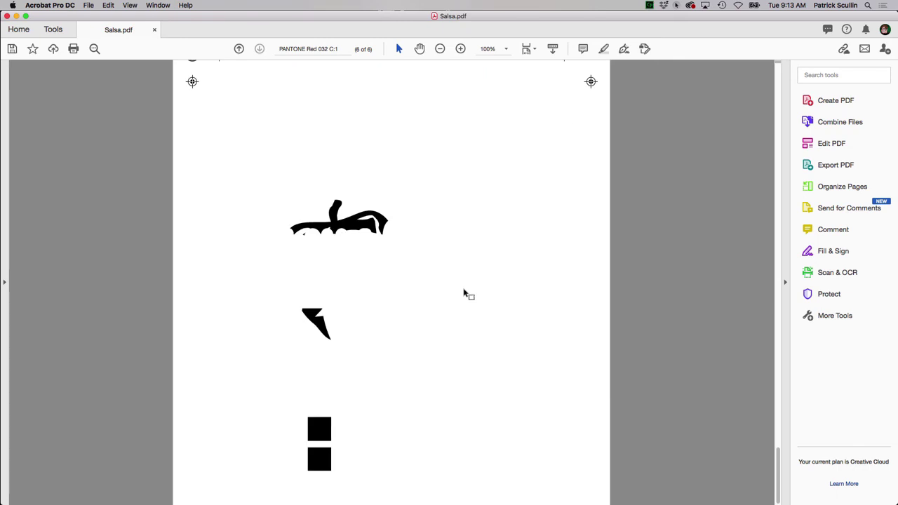
scroll(464, 294, "up", 10)
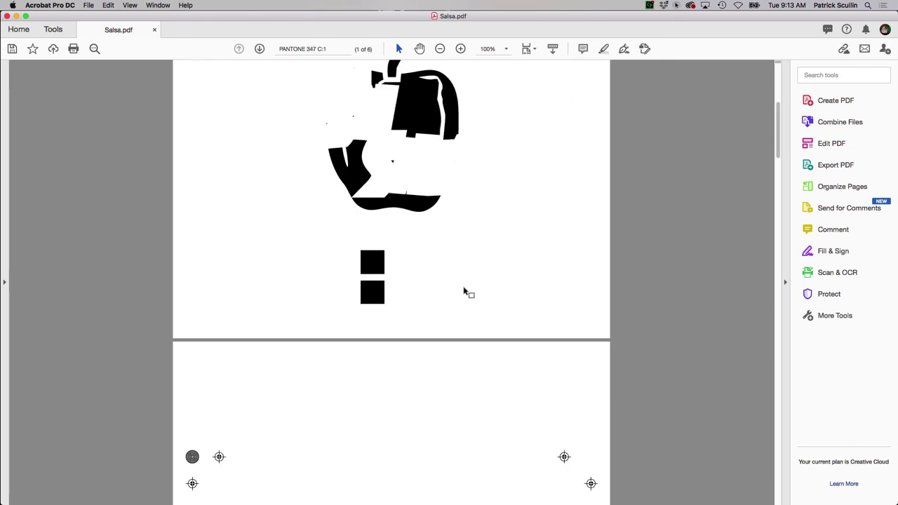
scroll(464, 294, "up", 10)
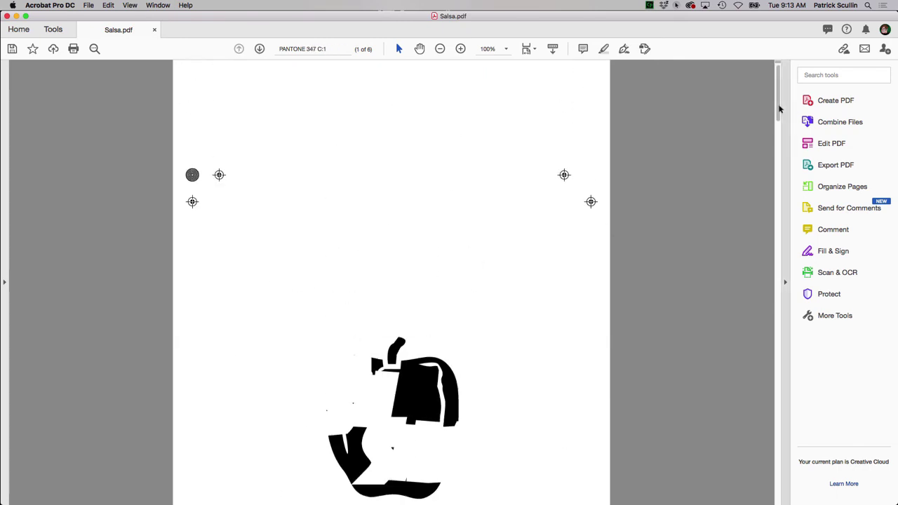
left_click_drag(779, 108, 784, 436)
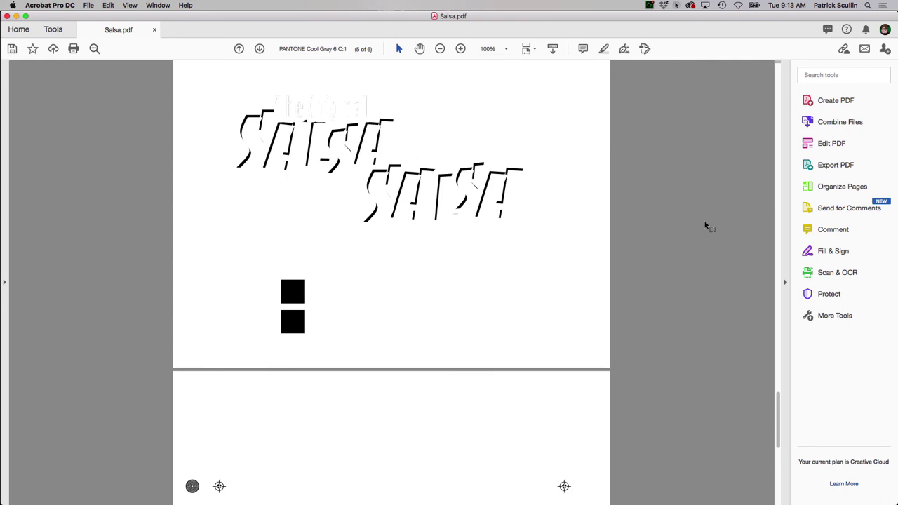
left_click_drag(779, 429, 776, 475)
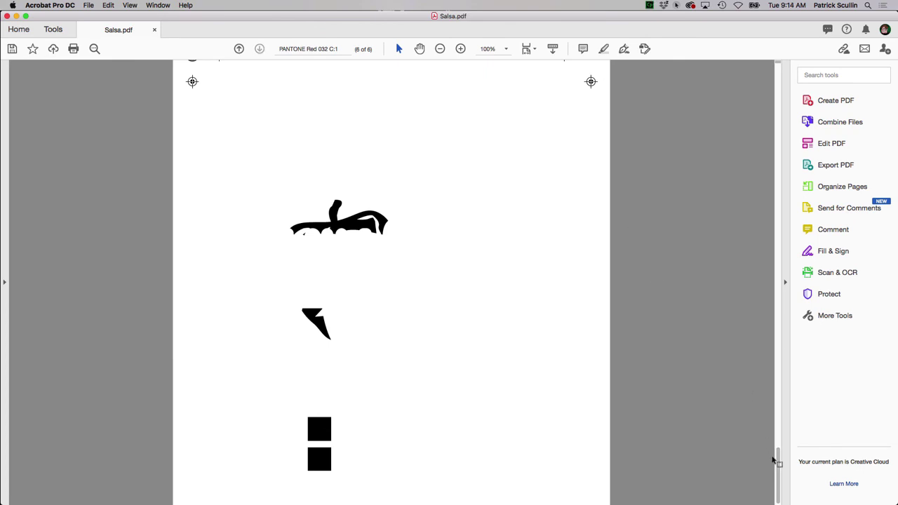
left_click_drag(778, 468, 767, 83)
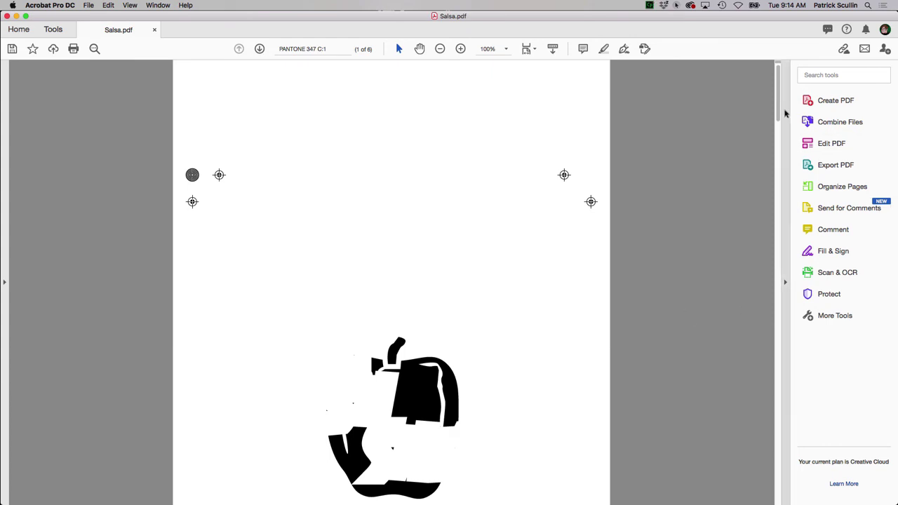
left_click_drag(777, 112, 757, 100)
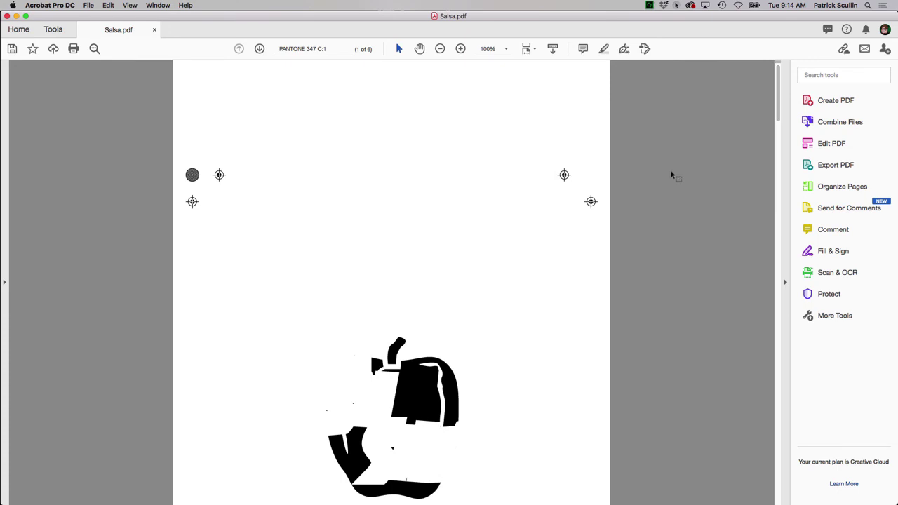